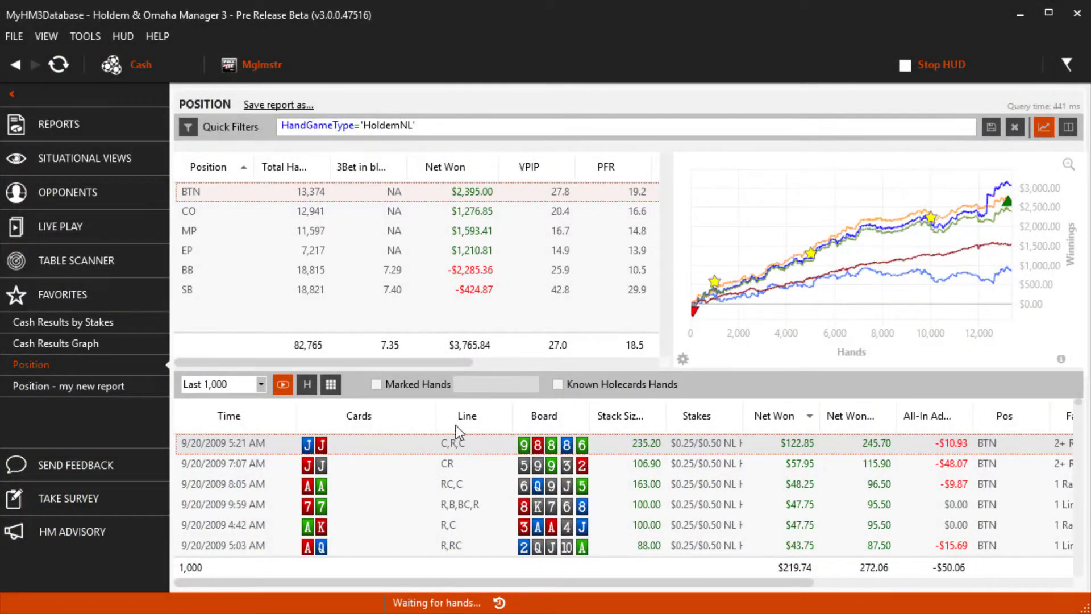
Open the 5:21 AM JJ hand in the replayer and review the available HUD profiles.
double_click(387, 446)
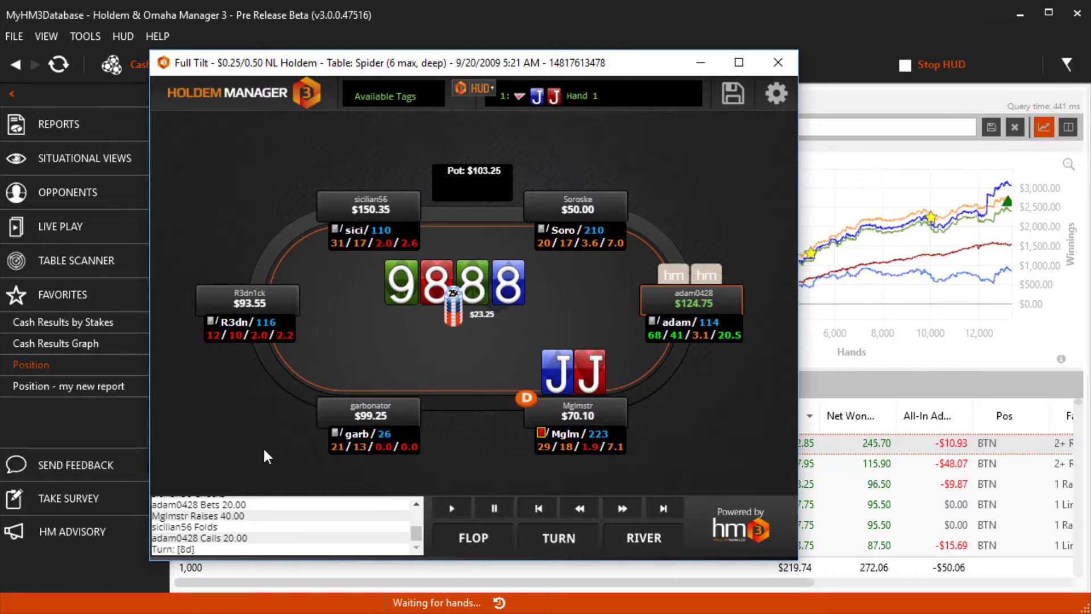
click(487, 84)
mouse_move(587, 267)
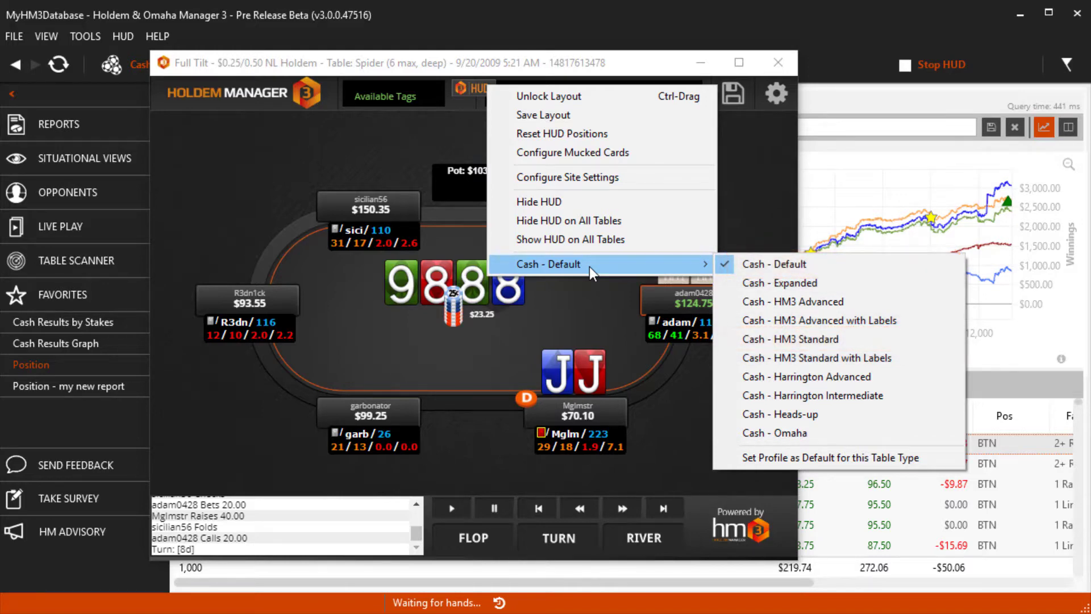
click(582, 298)
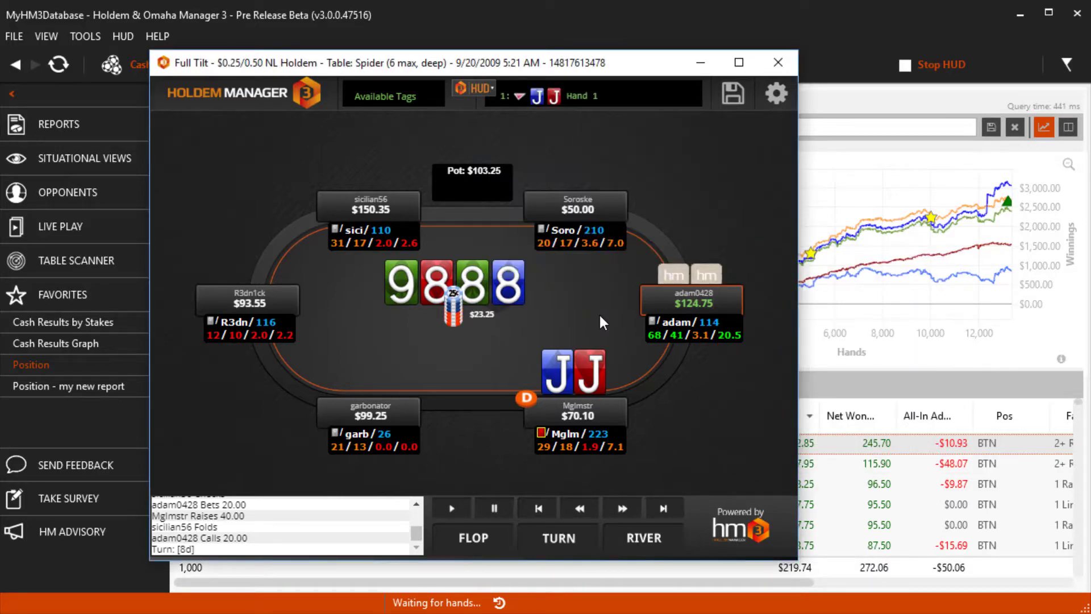
Inspect an opponent's detailed preflop stats popup with all columns visible, then check the HUD display options.
click(618, 245)
drag(1024, 264, 588, 205)
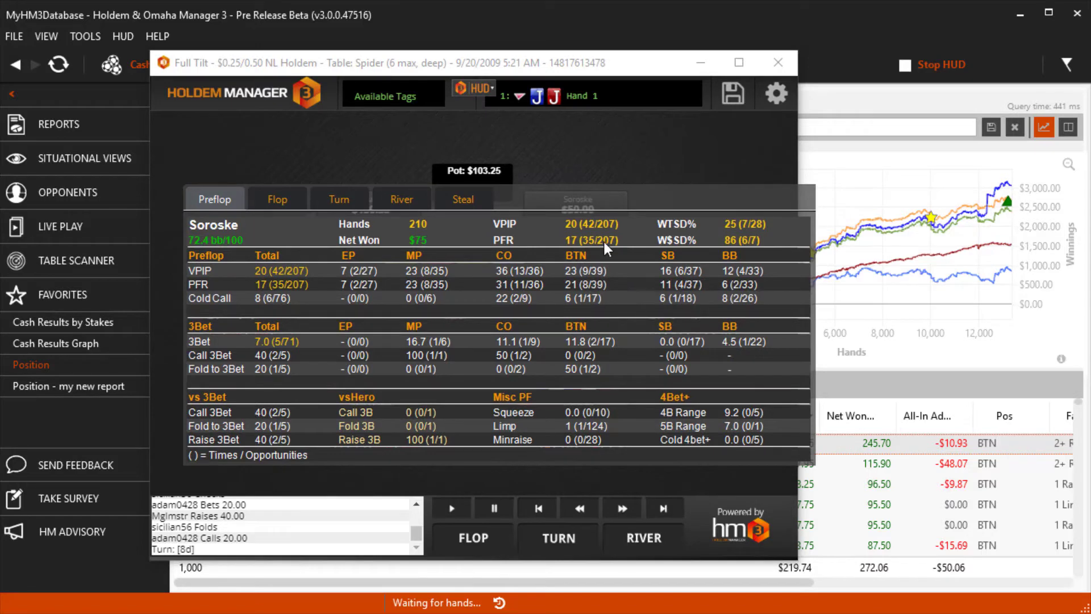
mouse_move(604, 242)
click(625, 236)
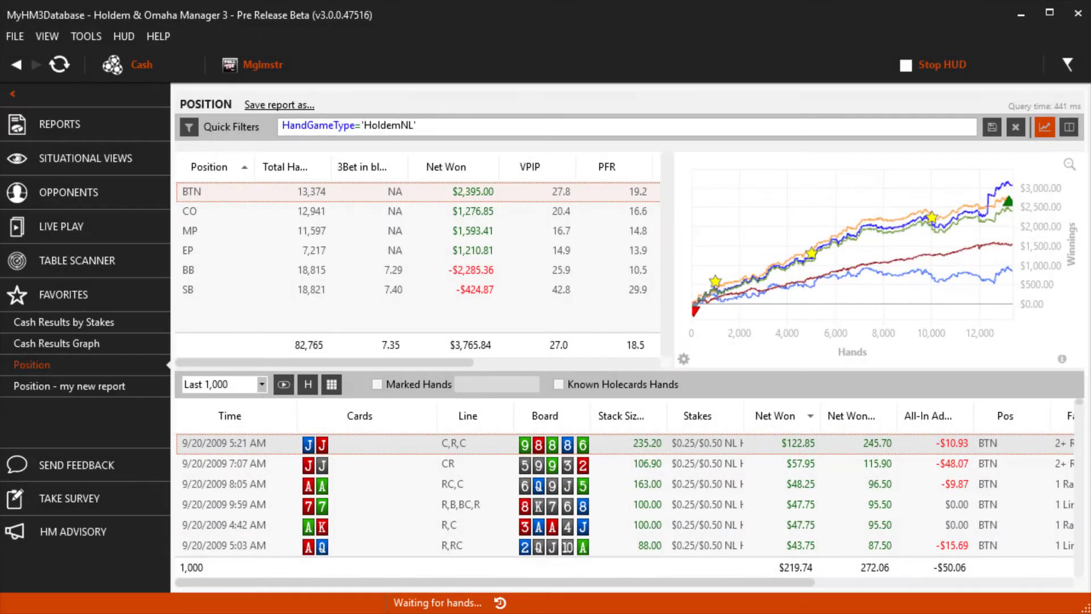
click(124, 35)
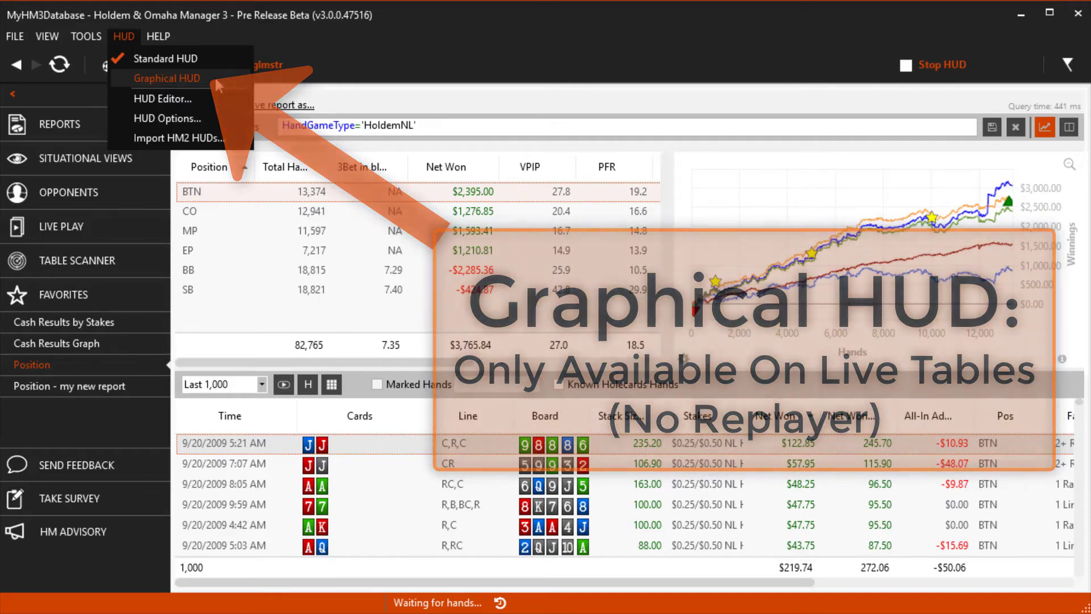
click(217, 84)
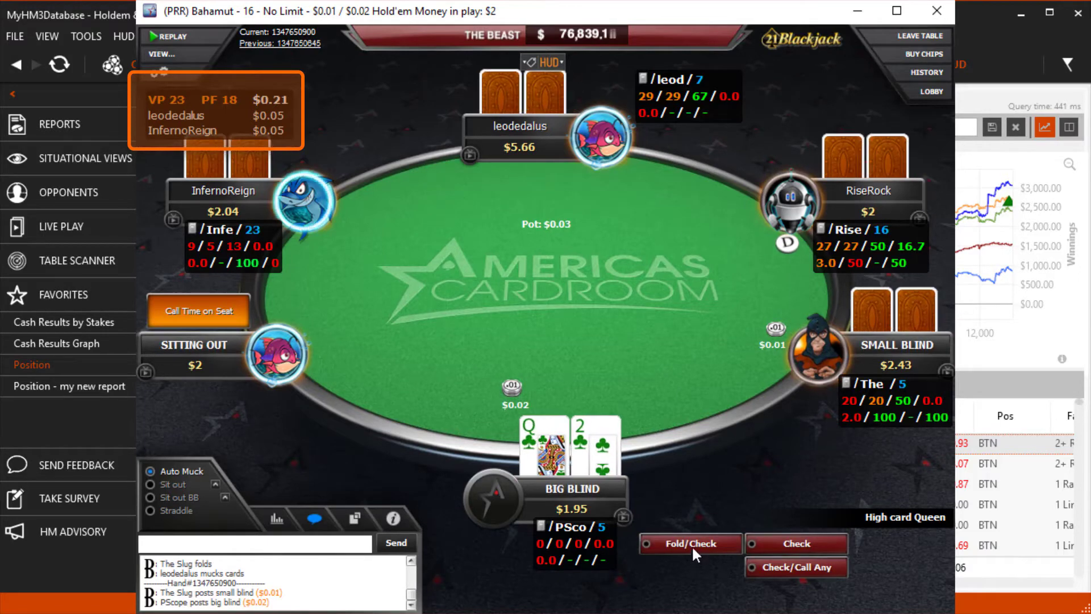
Pre-select check/fold, mark the previous hand For Review, and filter the hand list to marked hands.
click(691, 544)
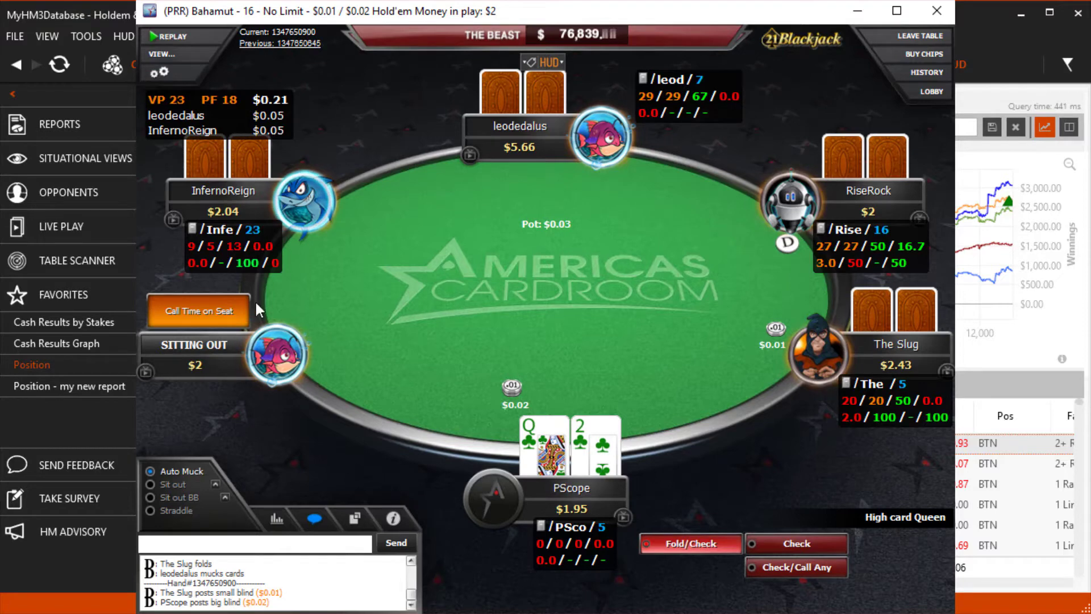
click(186, 114)
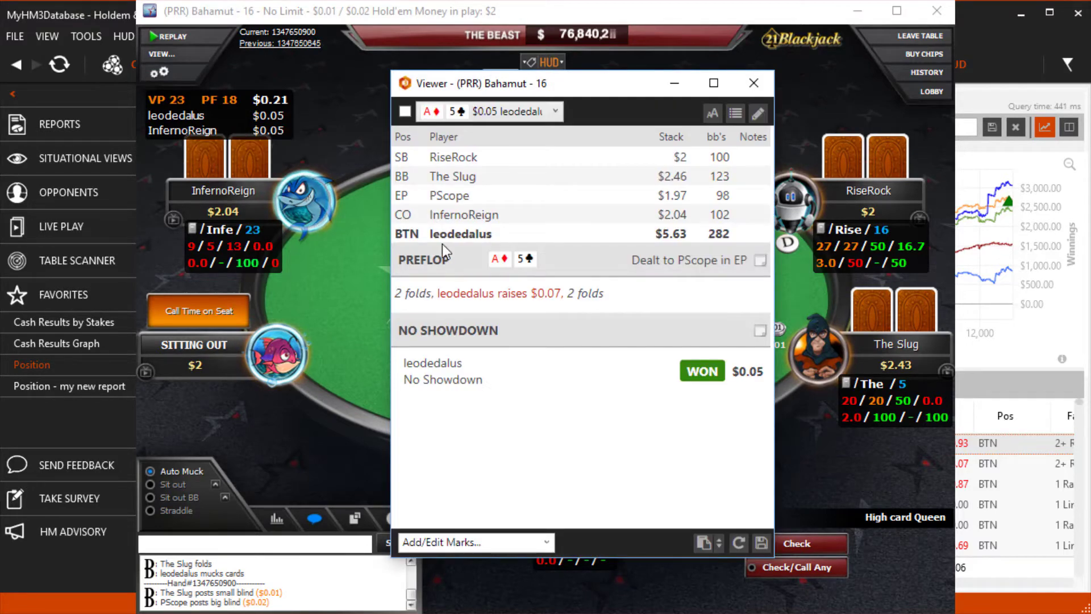
click(404, 112)
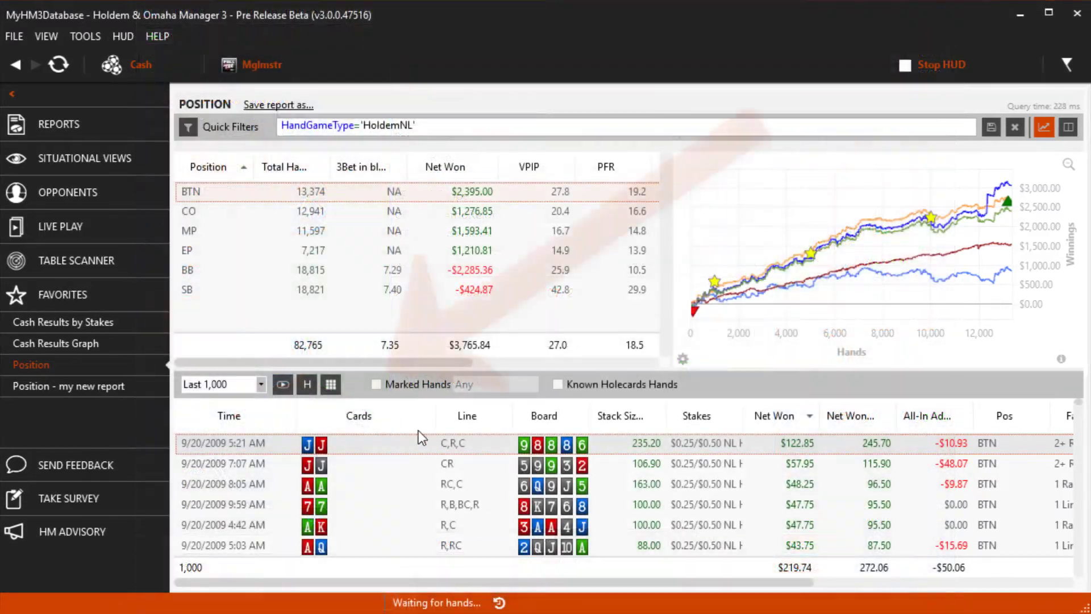
click(398, 387)
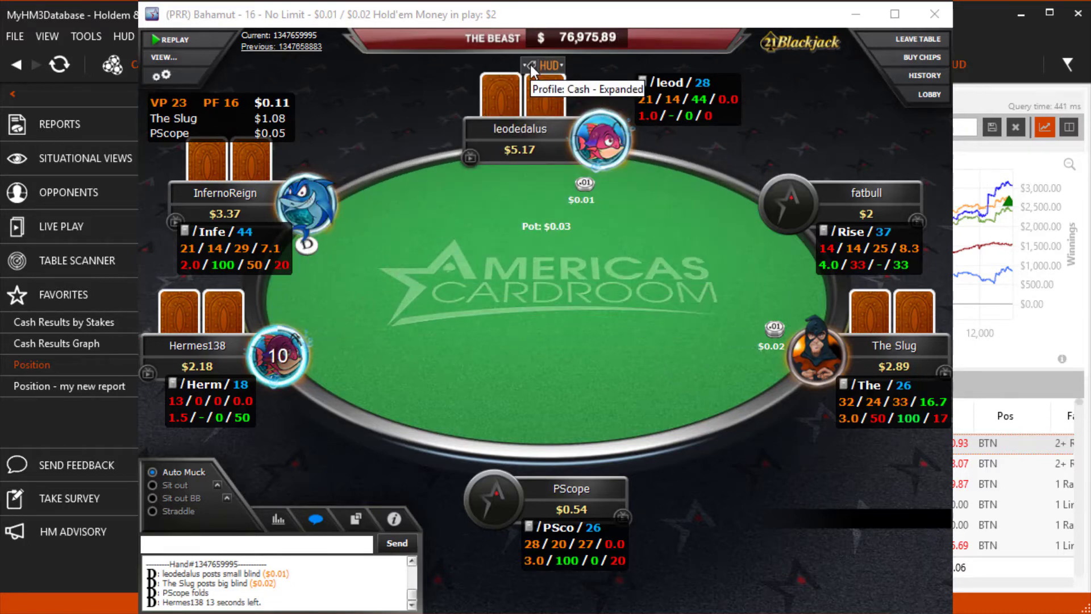
Browse the live table's HUD actions, including Tag Hand In Progress, then bring up its HUD layout options.
click(530, 65)
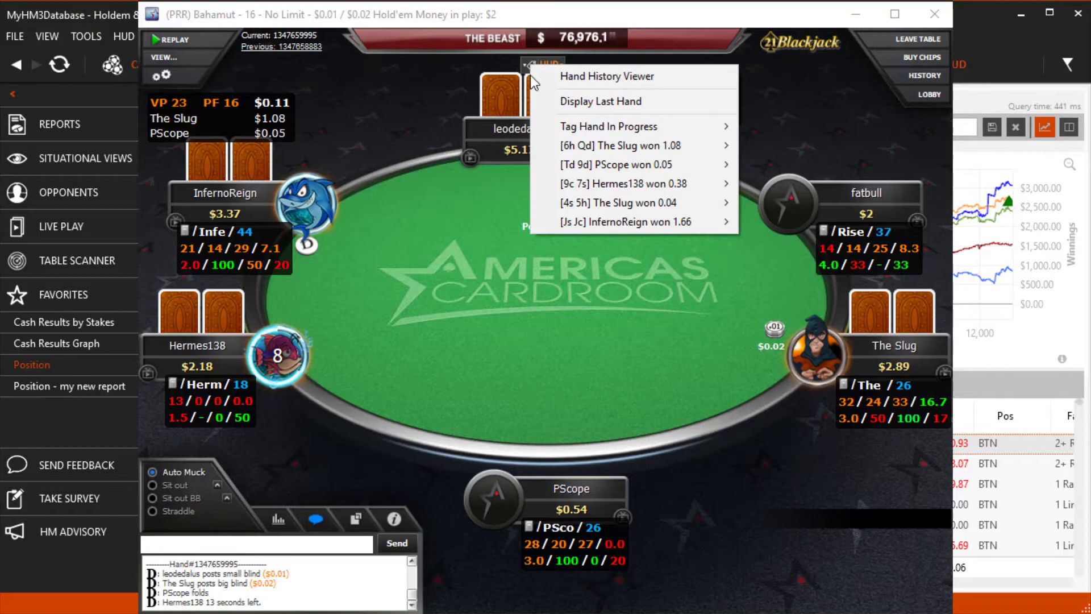
mouse_move(565, 125)
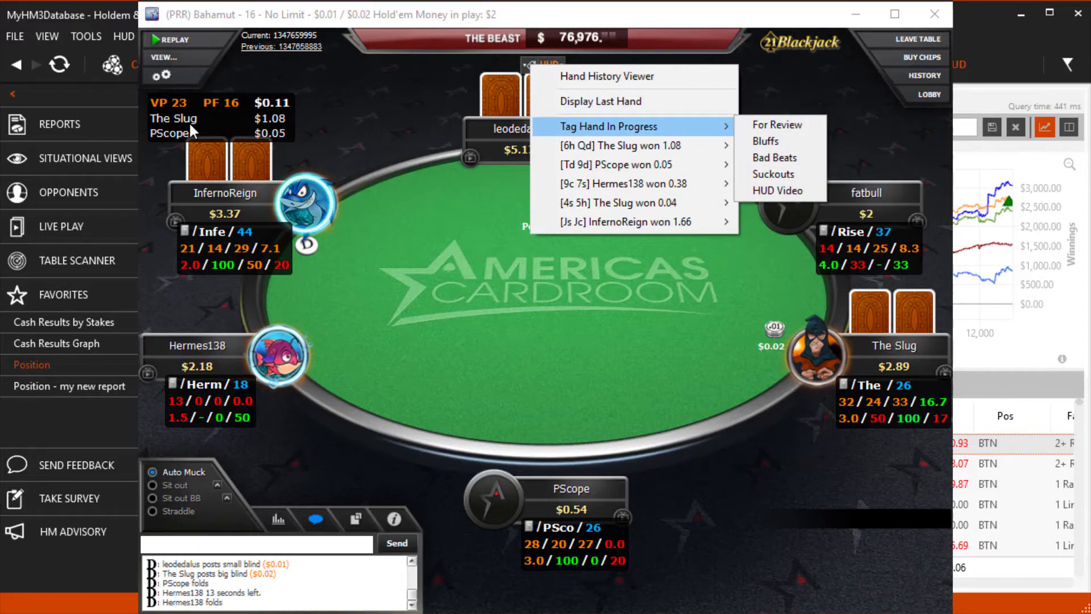
click(465, 209)
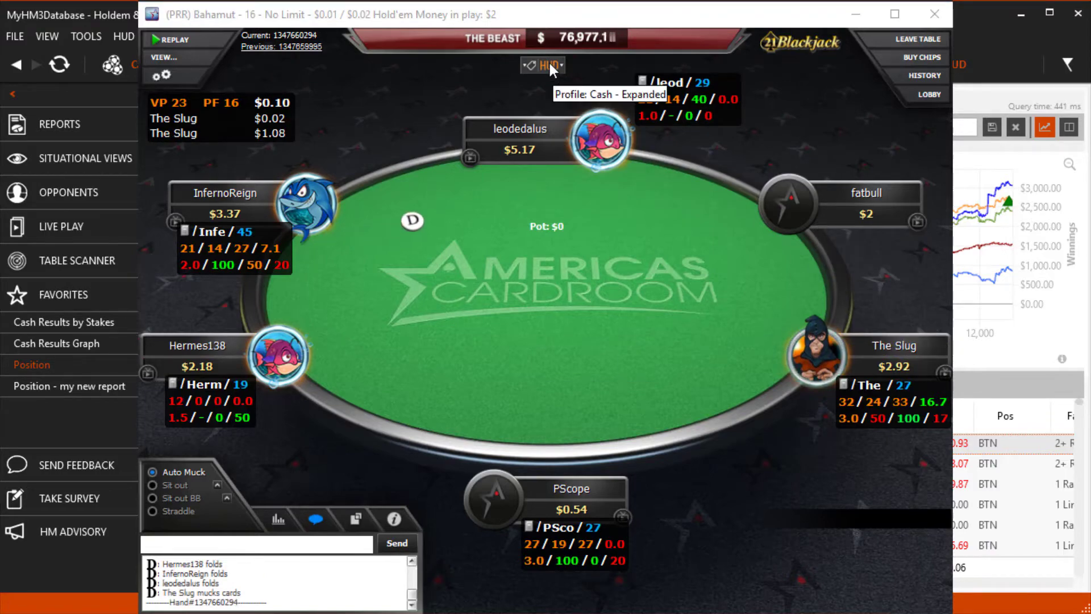
click(549, 64)
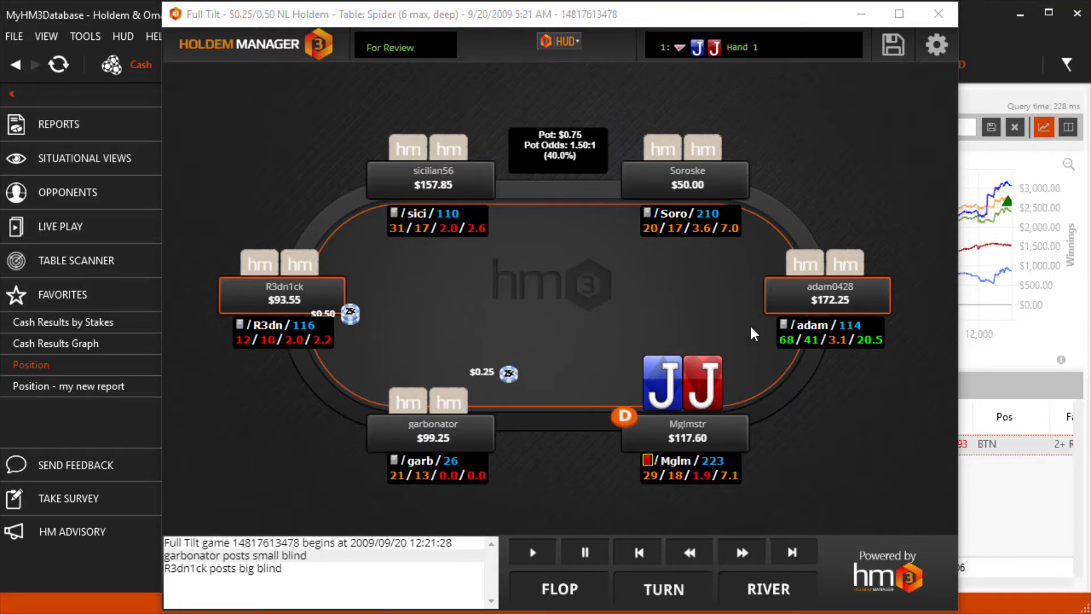
Unlock the replayer's HUD layout and shift one player's stat box slightly.
click(564, 42)
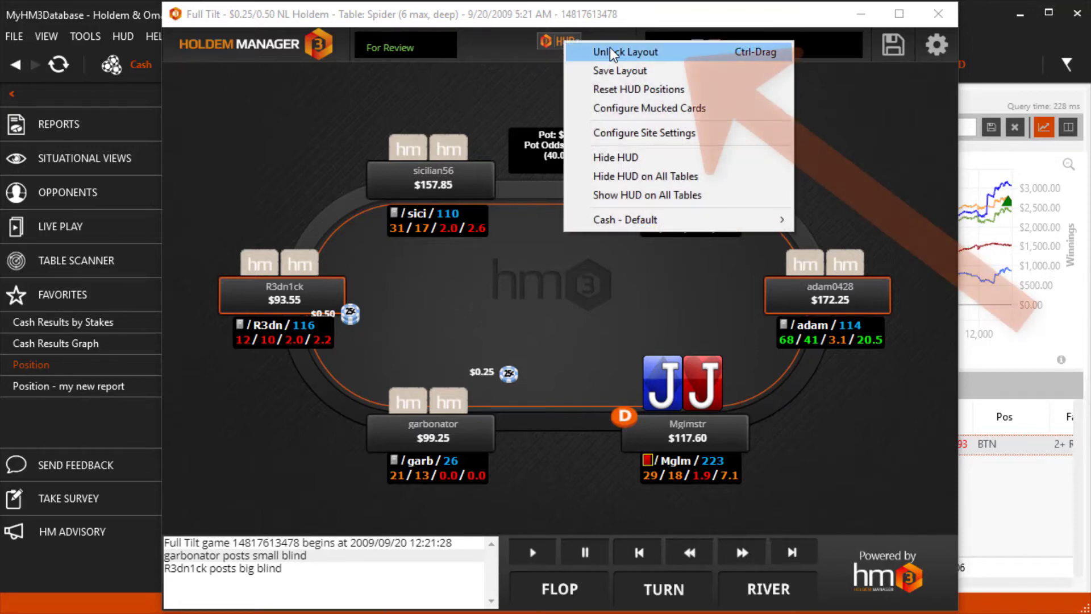
click(686, 57)
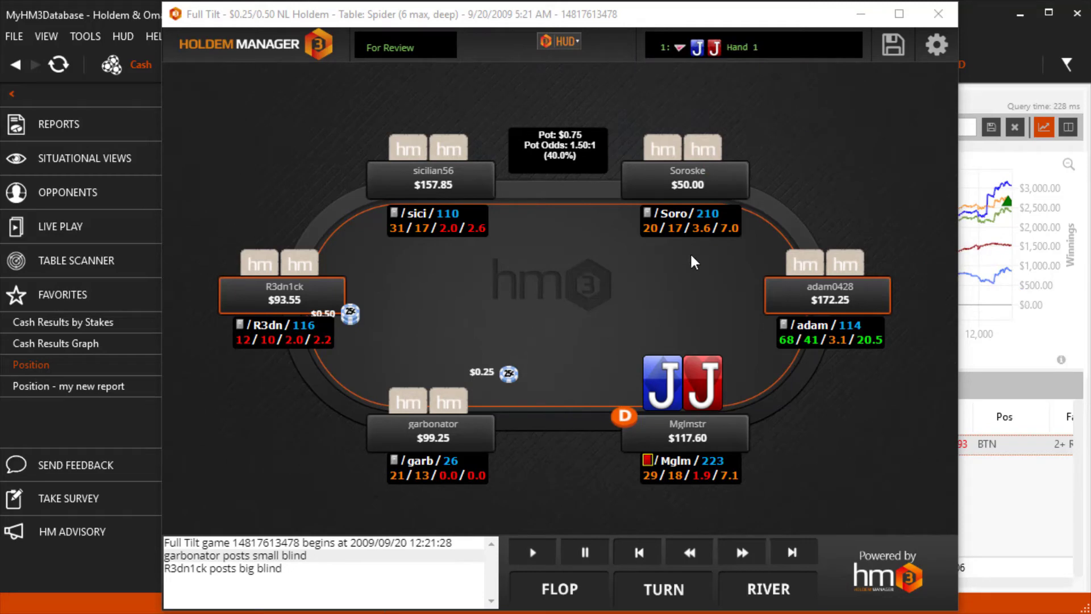
mouse_move(835, 340)
mouse_down()
mouse_move(807, 339)
mouse_move(825, 387)
mouse_move(837, 343)
mouse_up()
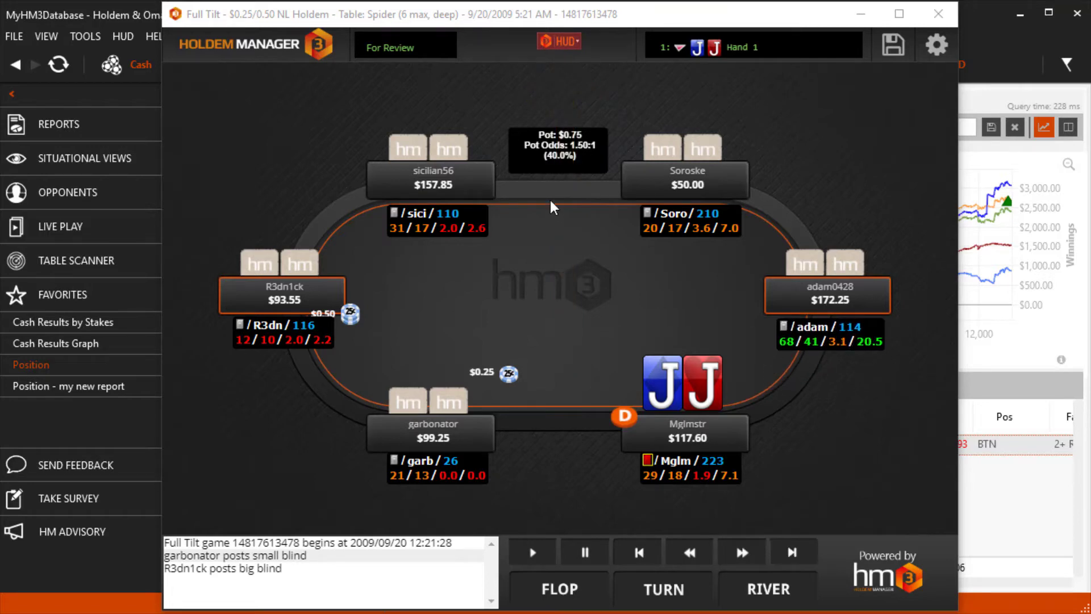
click(564, 46)
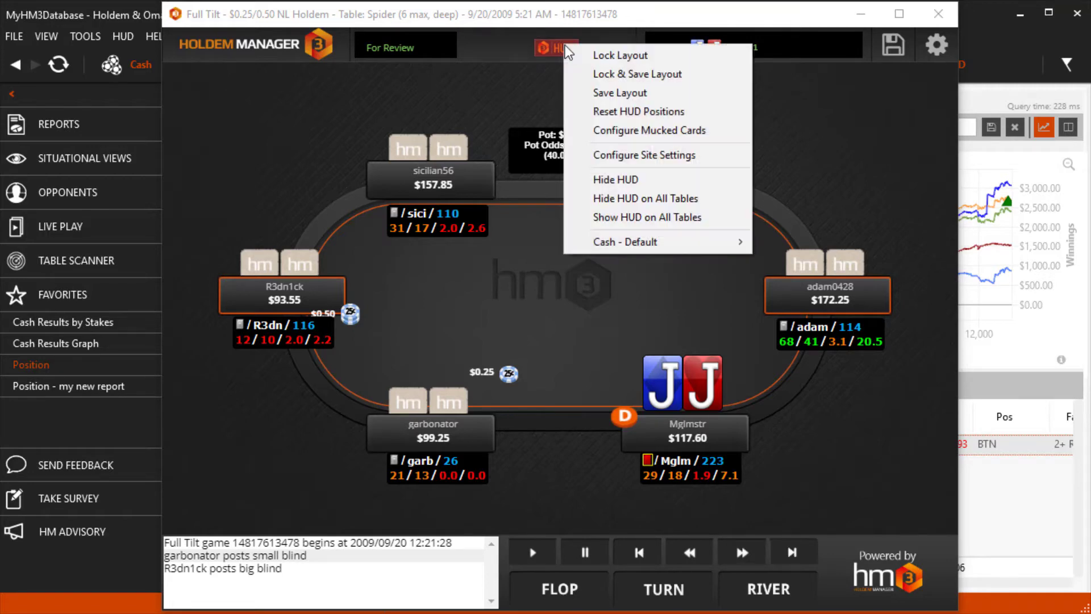
click(618, 73)
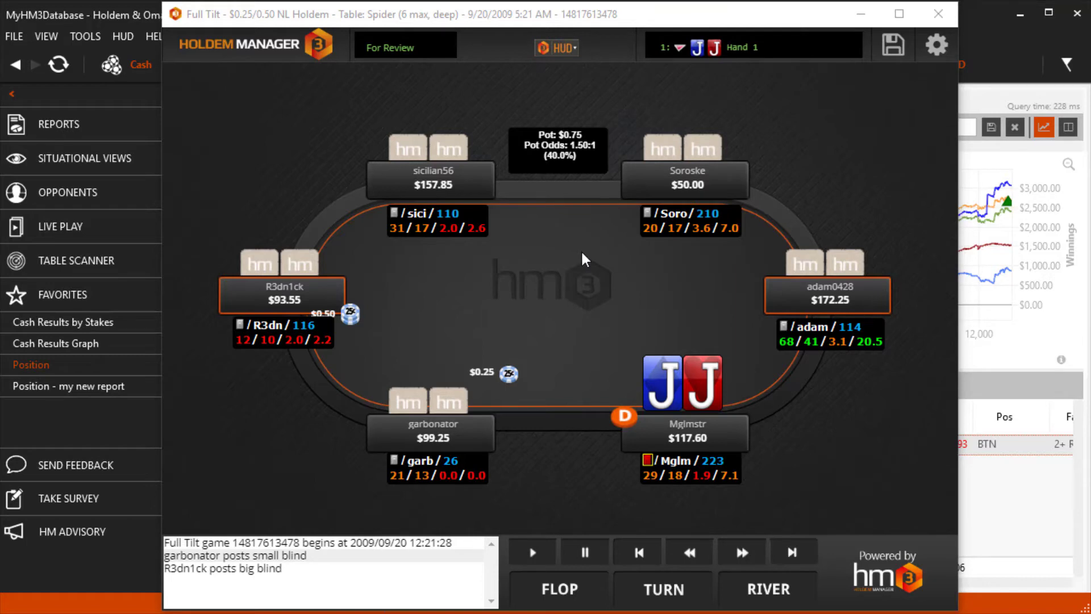
mouse_move(692, 223)
mouse_down()
mouse_move(728, 246)
mouse_move(715, 205)
mouse_move(686, 238)
mouse_up()
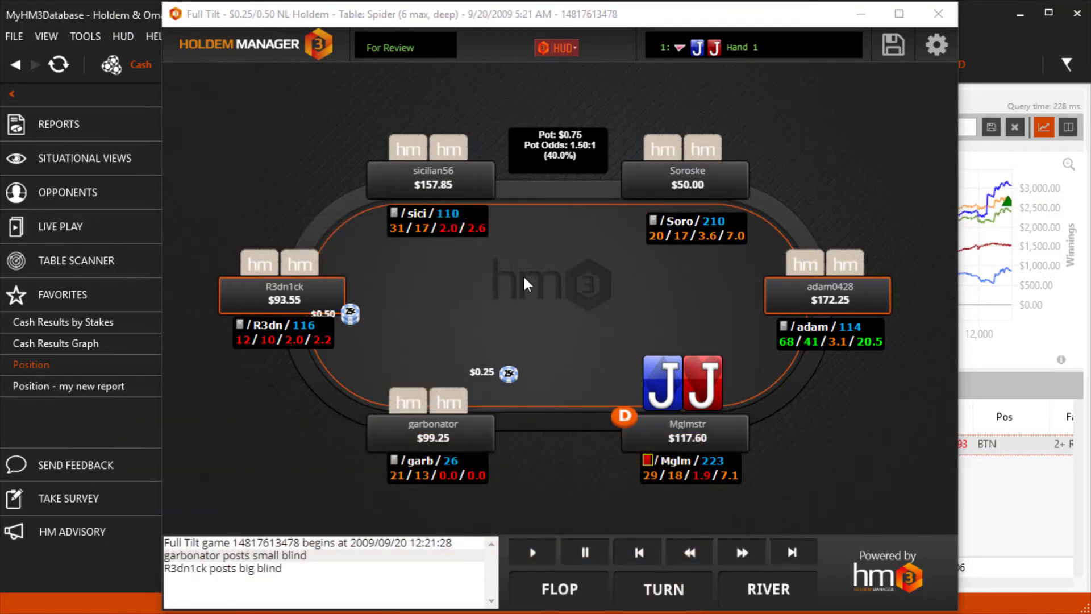
drag(298, 349, 299, 334)
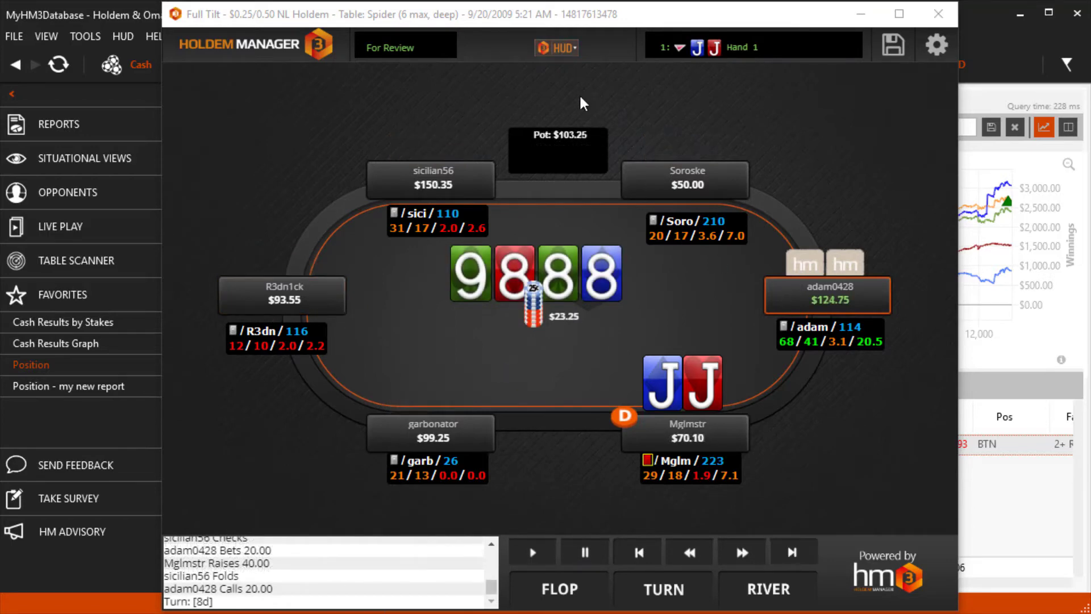
Switch the replayer HUD to the Cash - HM3 Advanced profile and make it this table type's default.
click(561, 49)
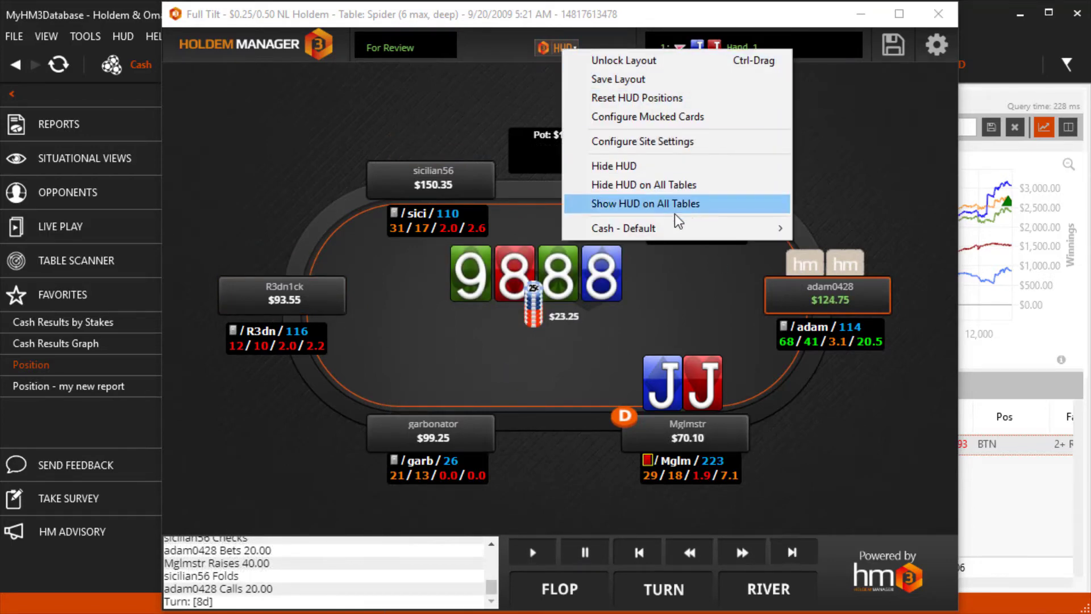
mouse_move(683, 223)
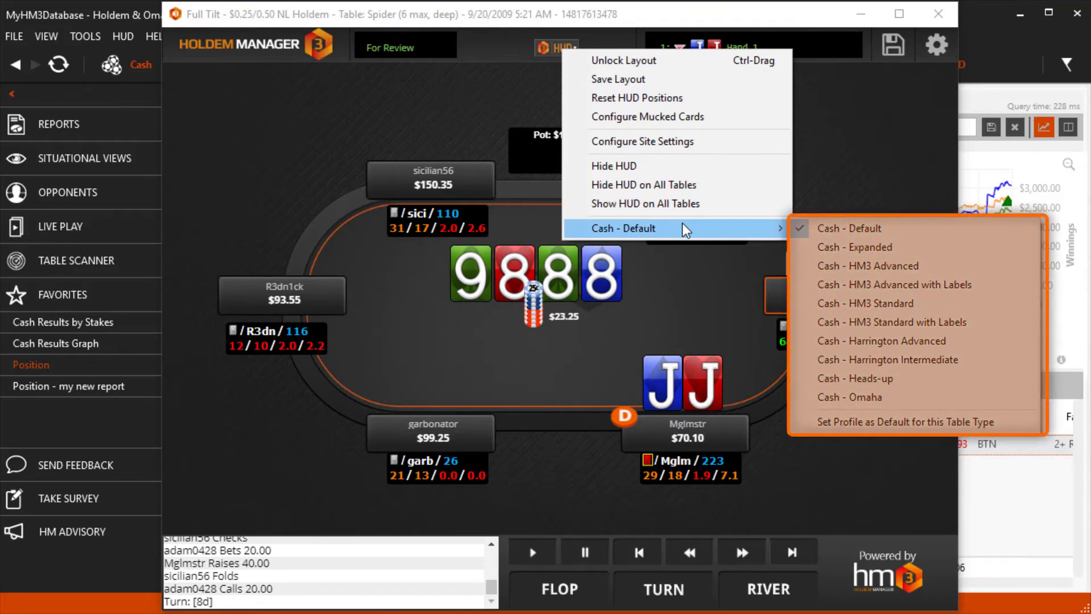
click(904, 265)
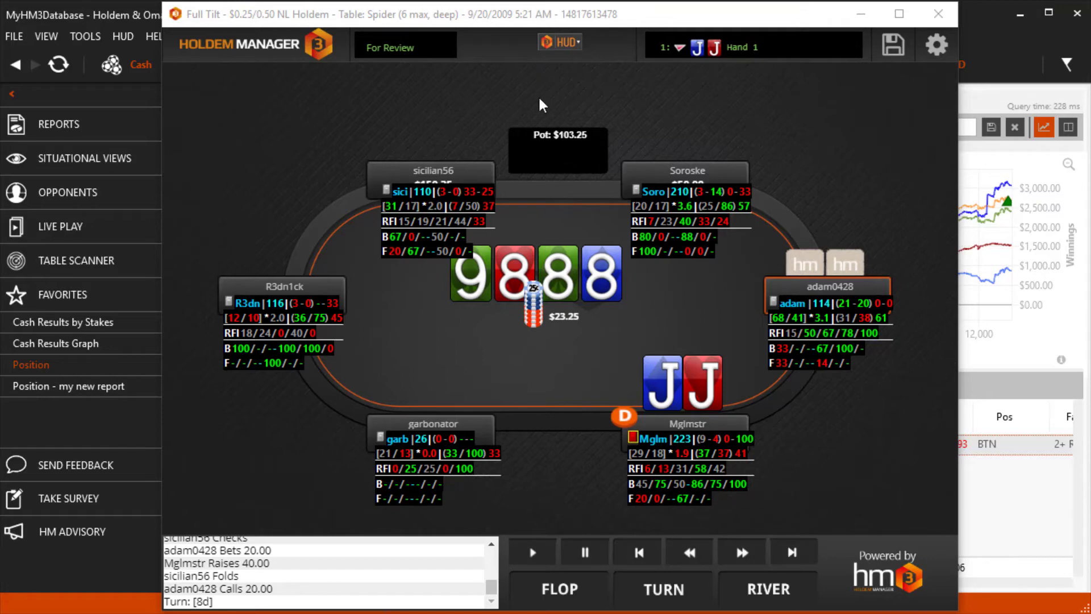
click(563, 40)
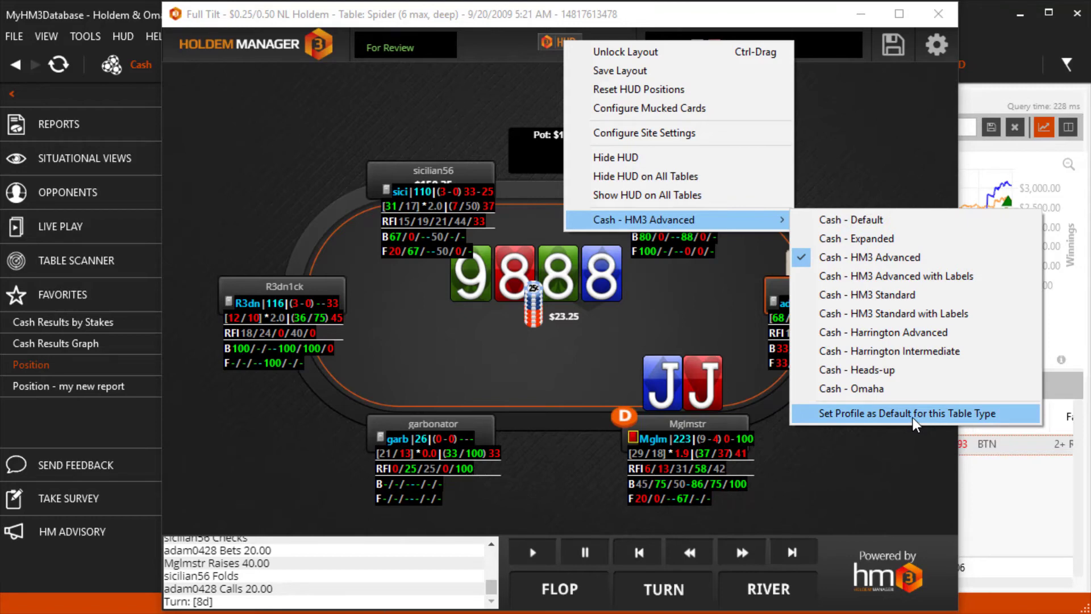
click(913, 417)
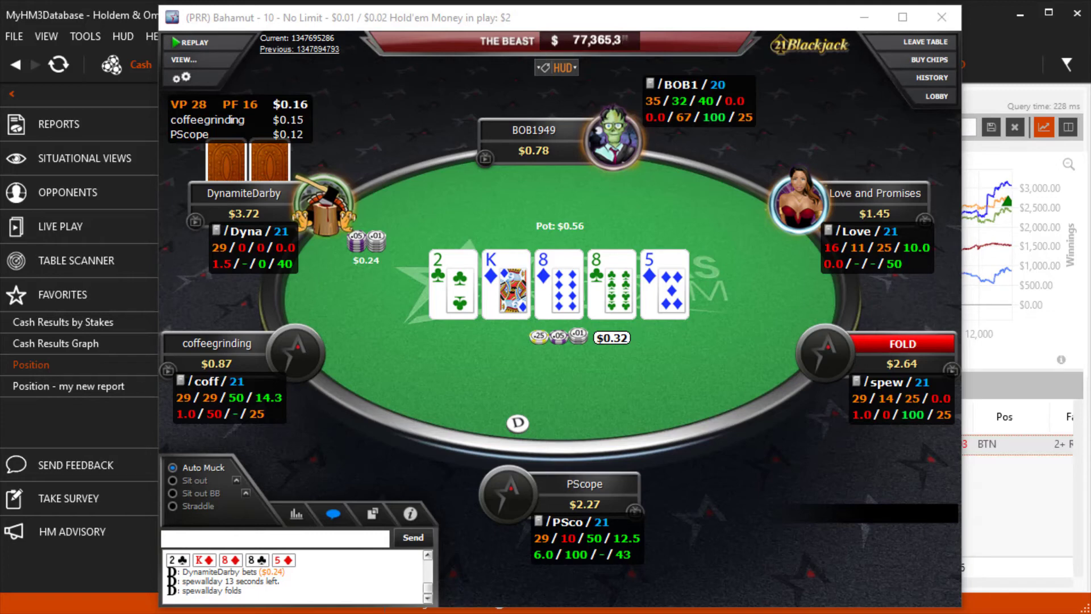
Close the HM3 database window, fold the Queen-Jack hand, and launch Hand History Viewer from the HUD menu.
click(1077, 20)
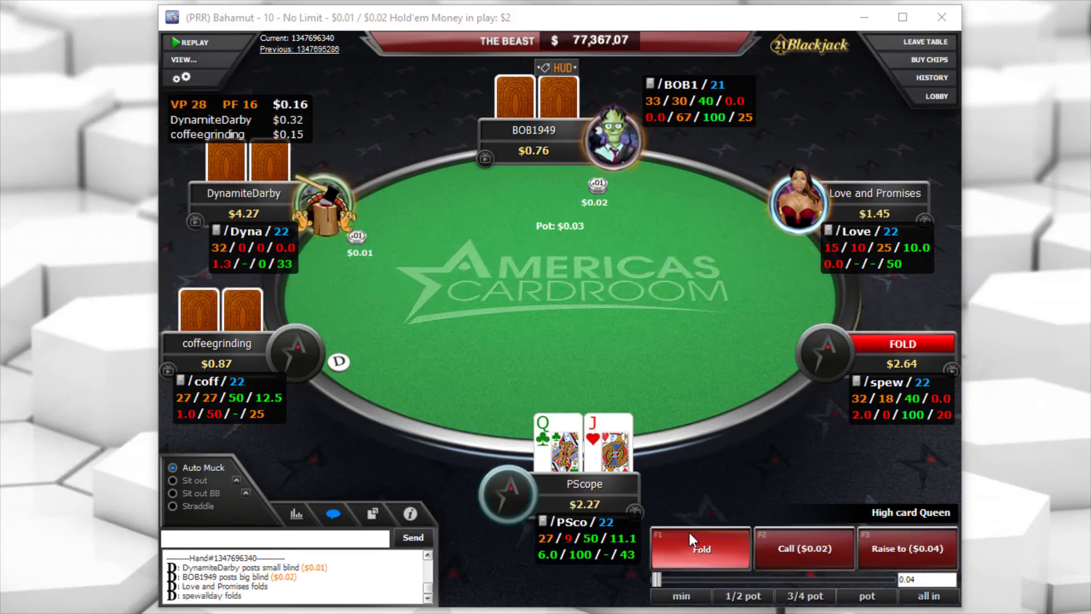
click(689, 538)
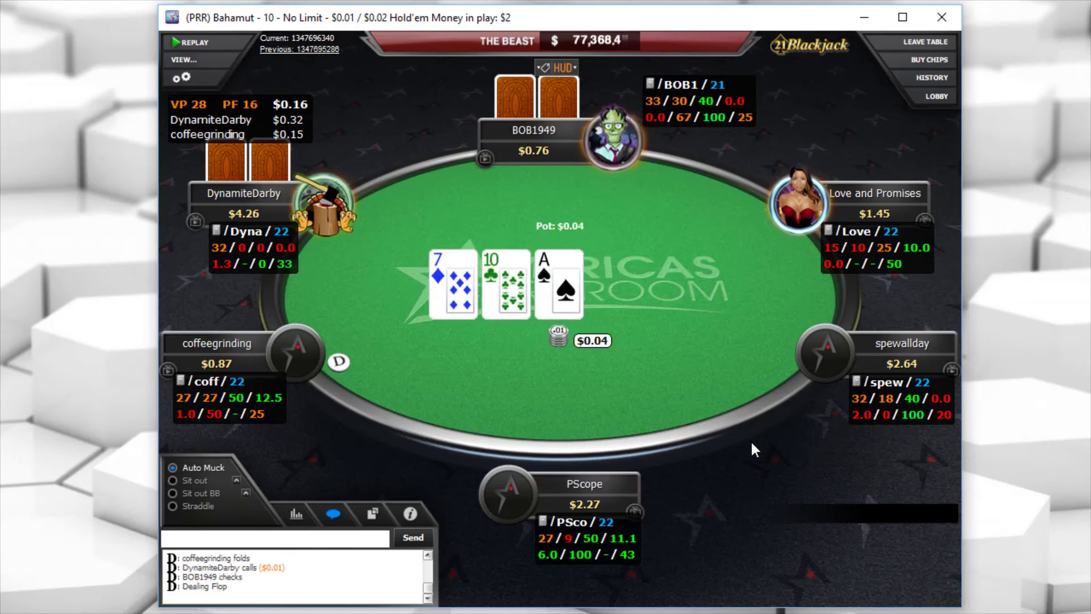
click(541, 66)
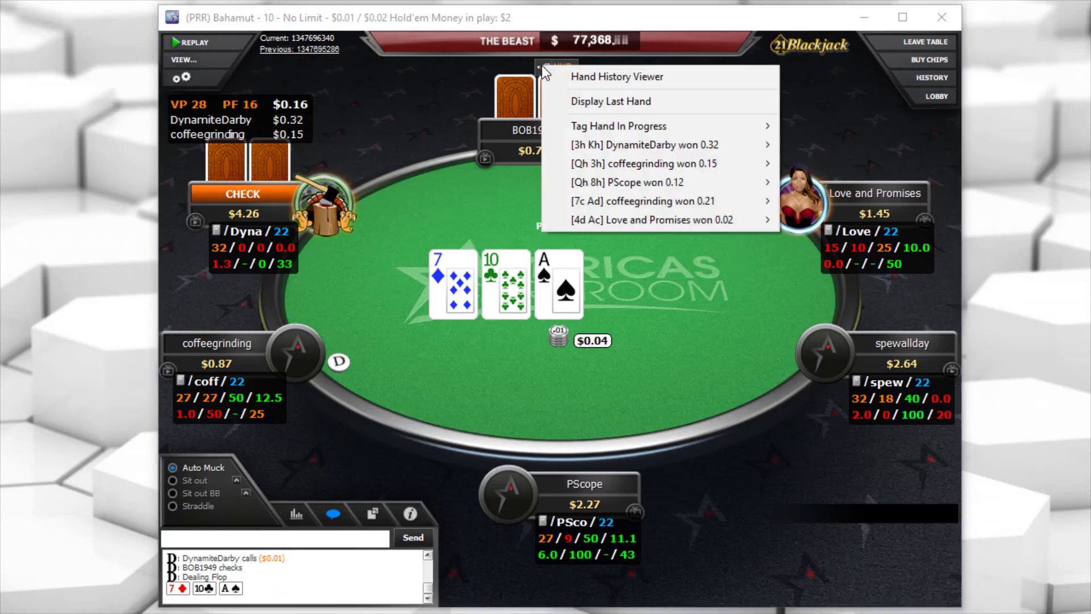
click(578, 80)
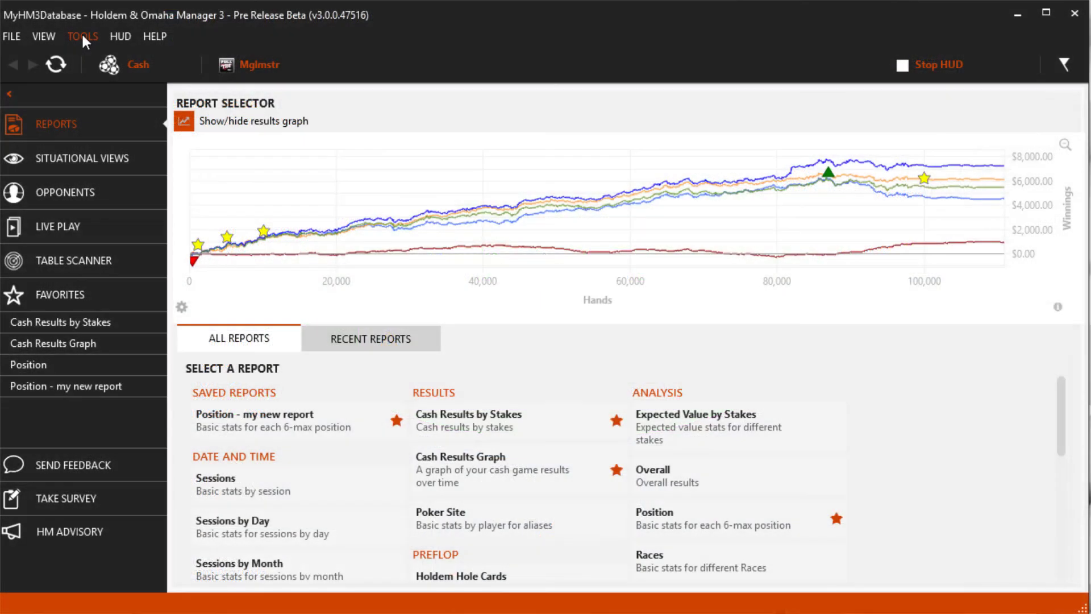
Open TOOLS > Settings in HM3, then fold the hand on the top-left Americas Cardroom table.
click(82, 35)
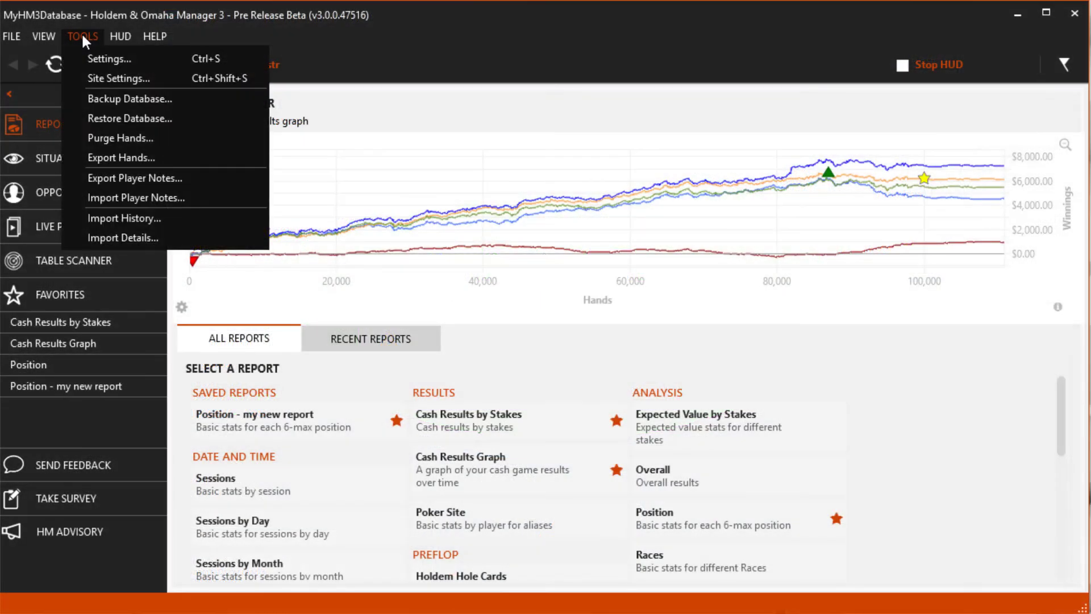
click(112, 59)
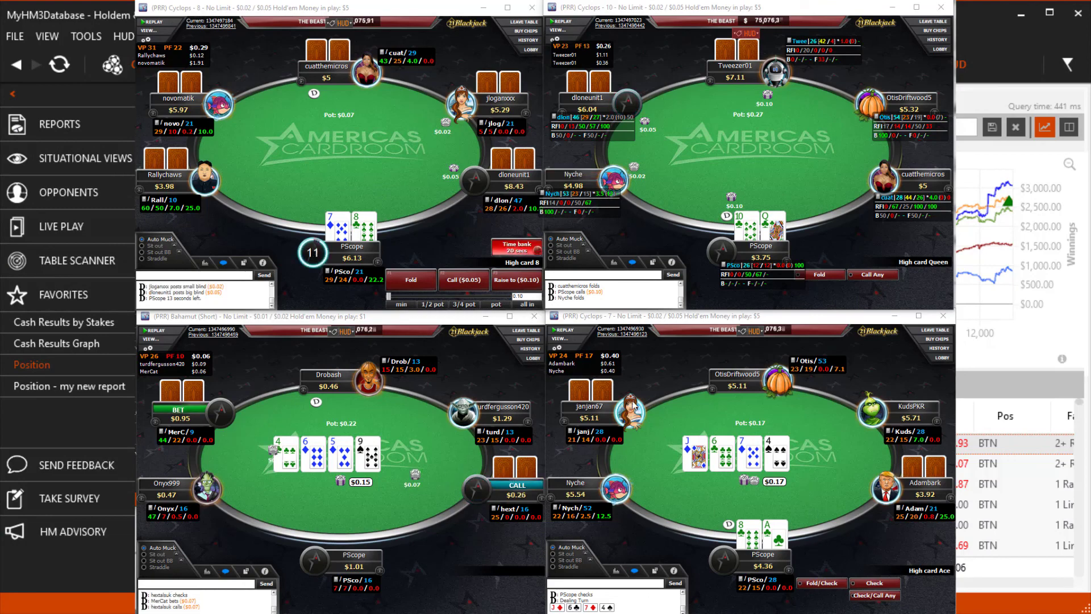
click(410, 280)
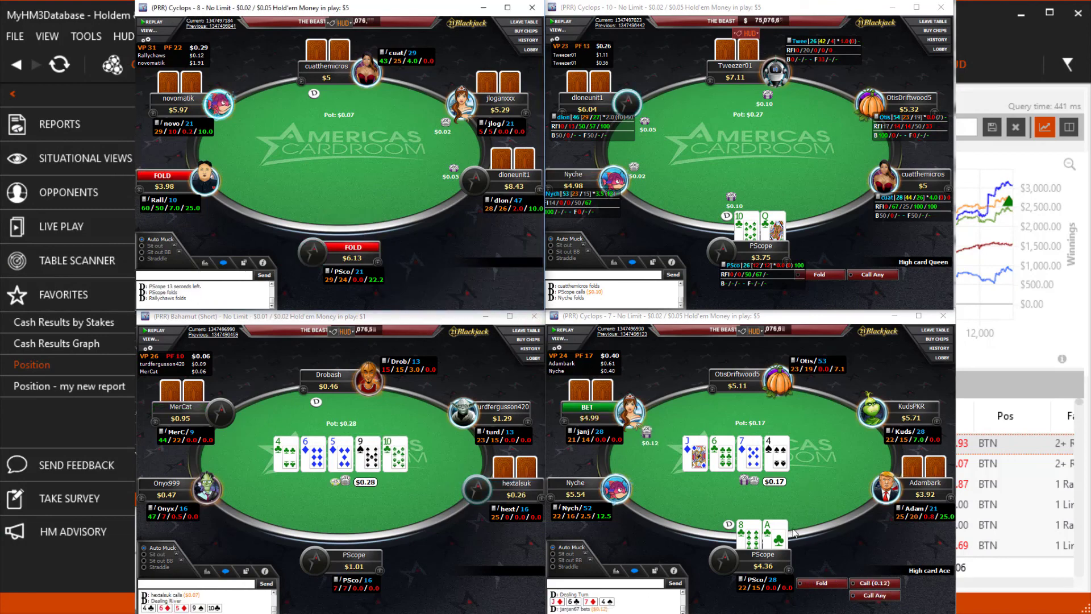